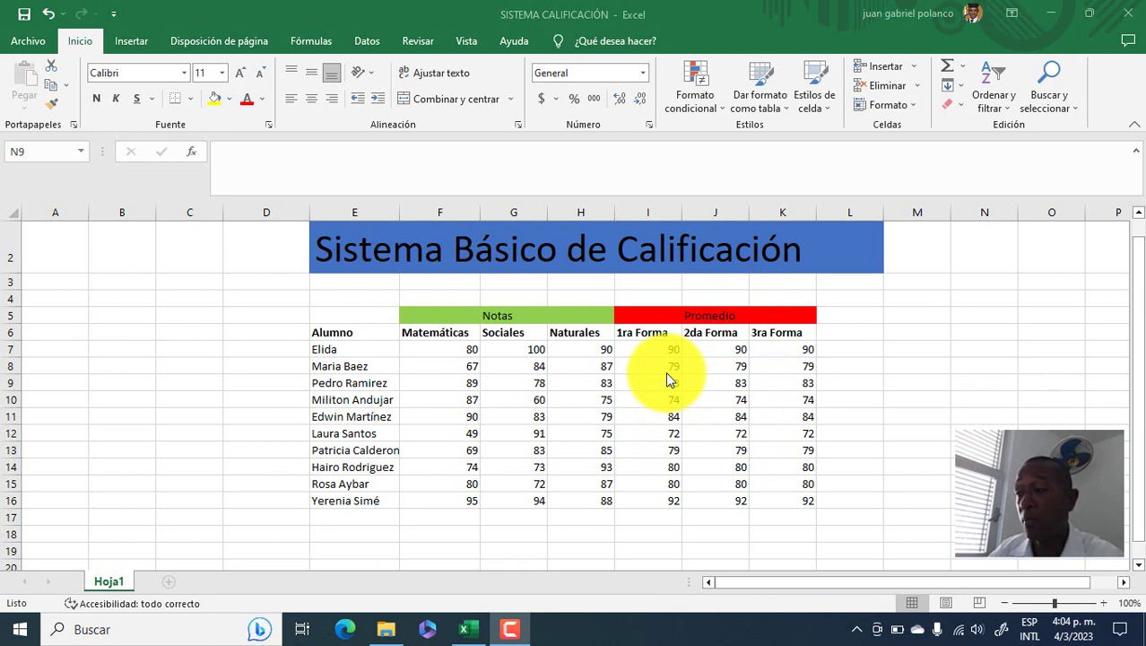
Inspect the average formulas in K7, J7 and I7, then select empty cell M9
click(794, 347)
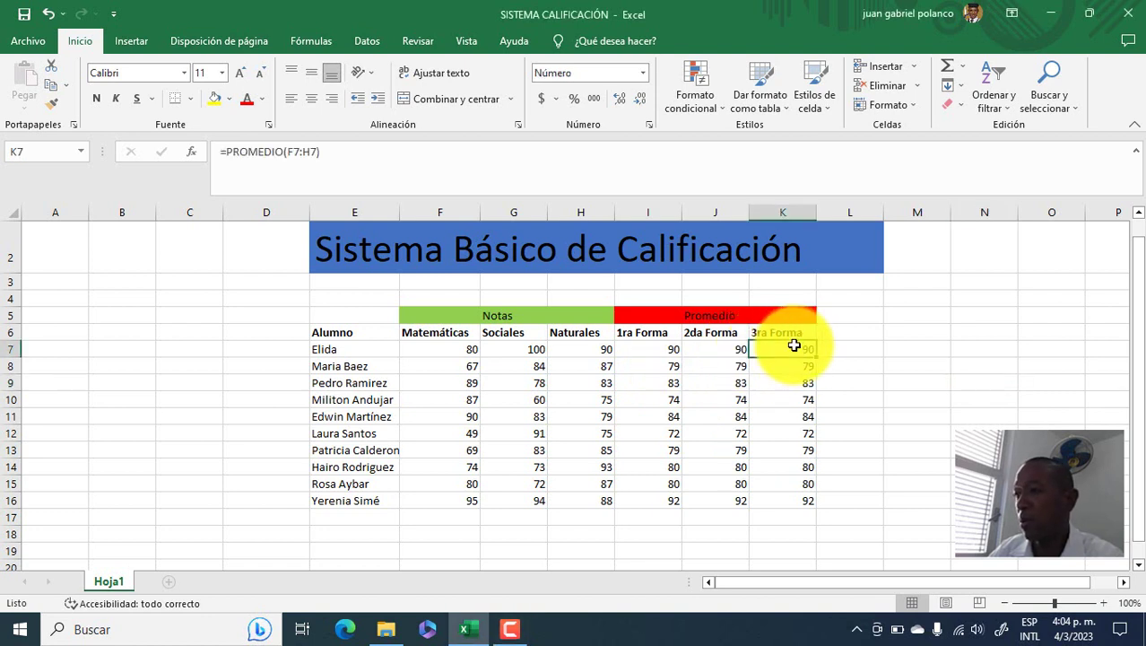
click(704, 350)
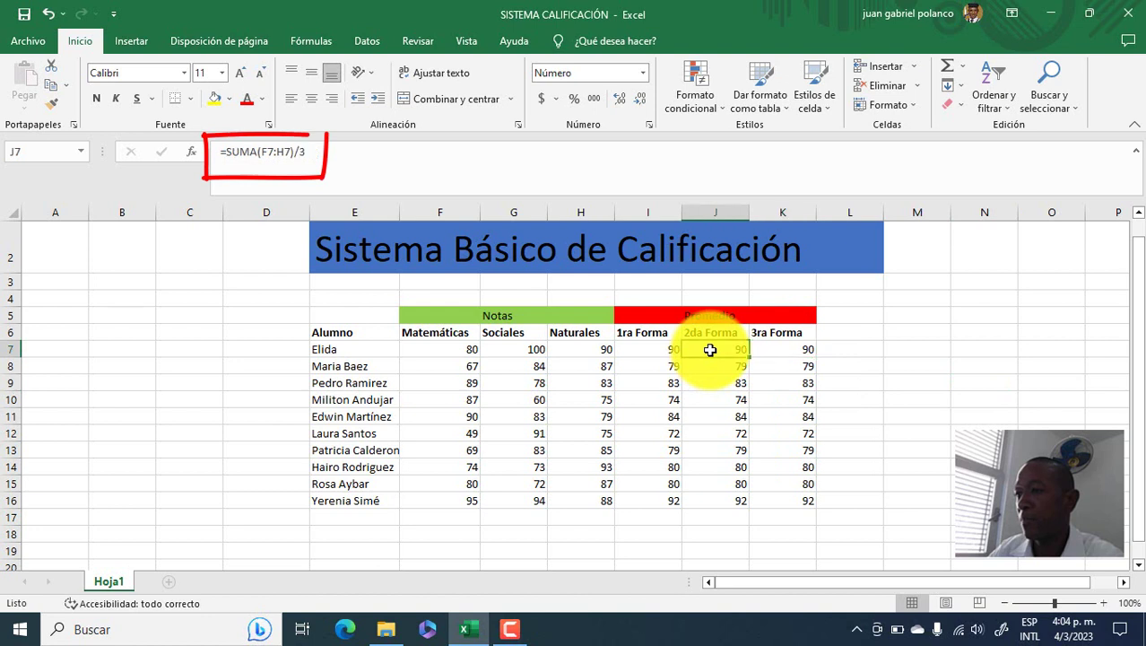
click(663, 348)
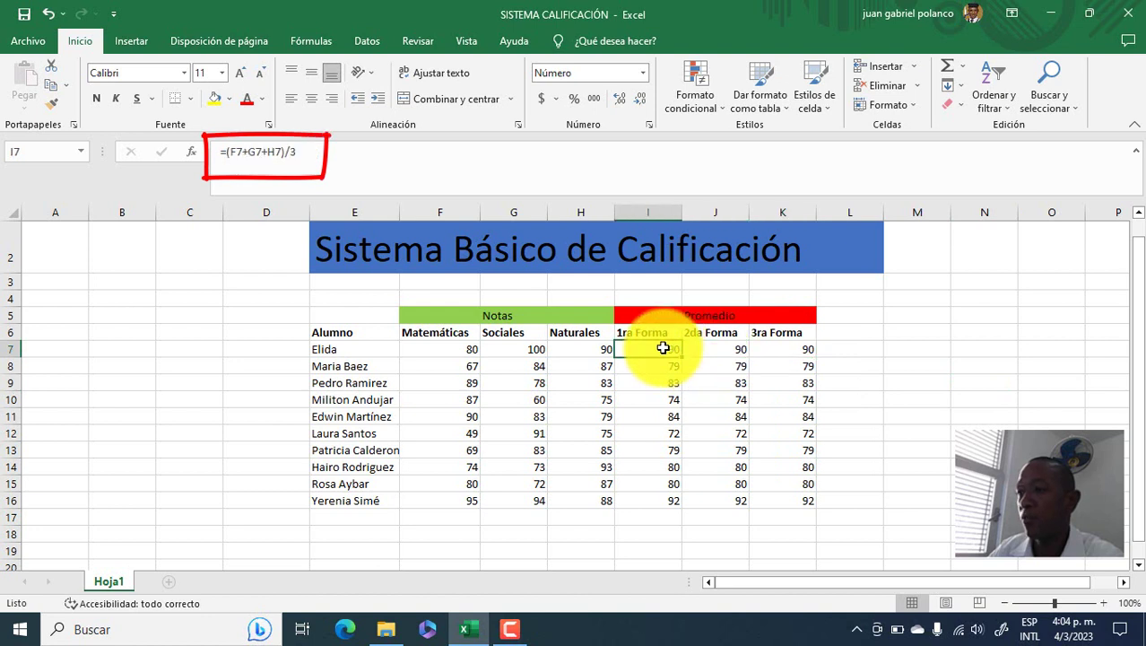
click(915, 378)
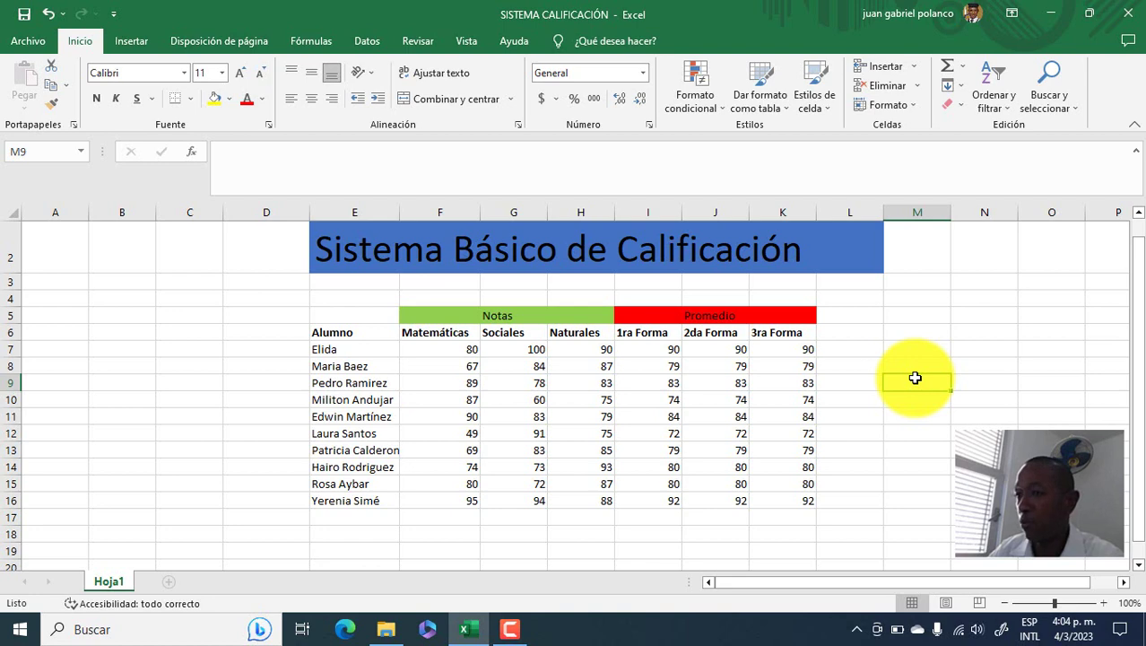
Protect Hoja1 with a confirmed password, with Eliminar columnas and Eliminar filas unchecked
click(412, 39)
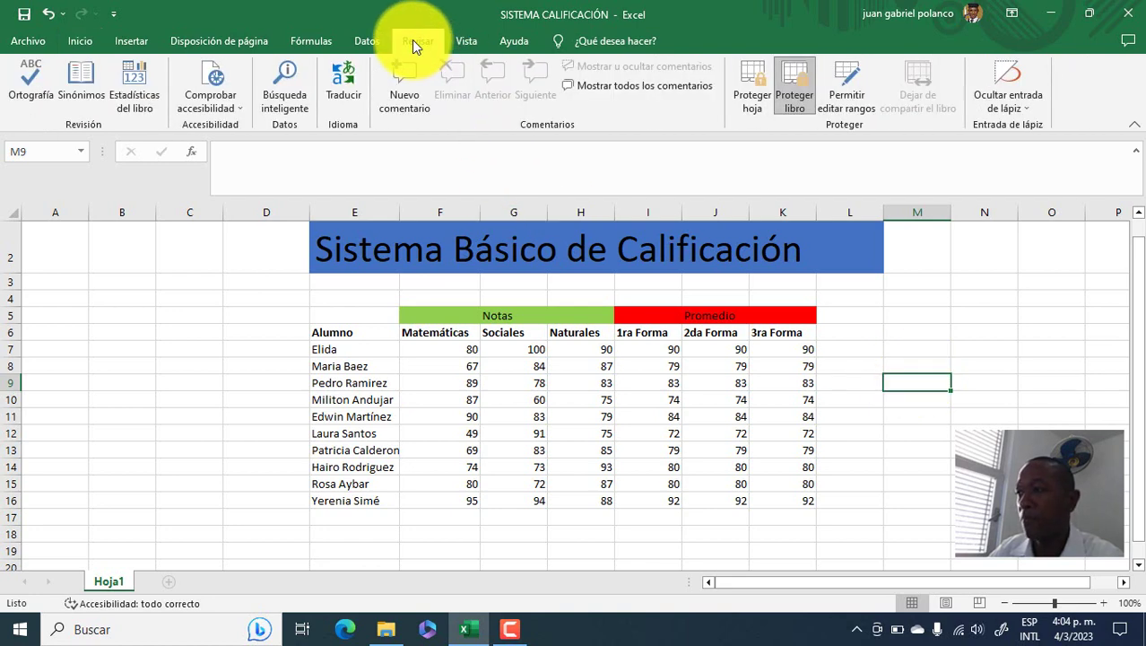
click(751, 100)
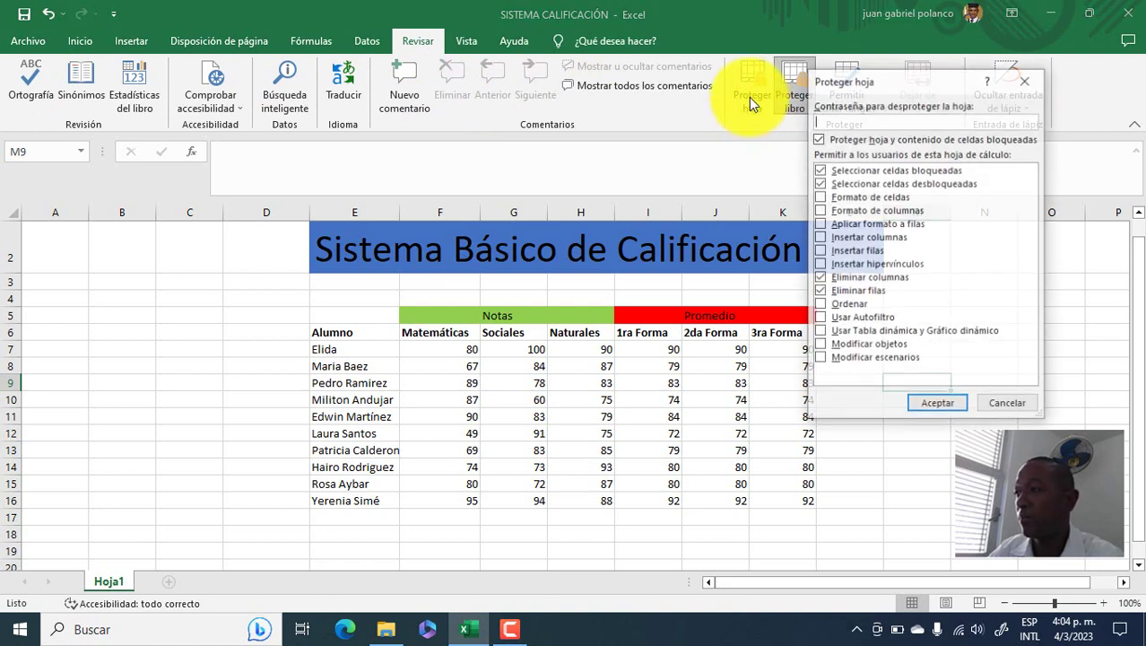
click(843, 141)
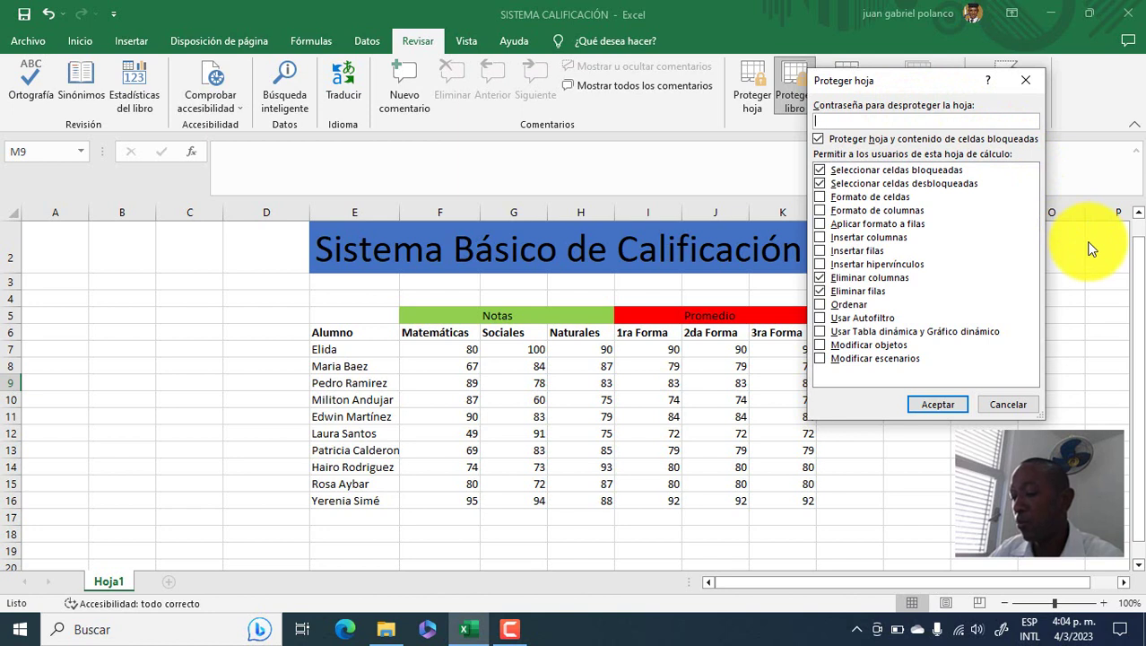
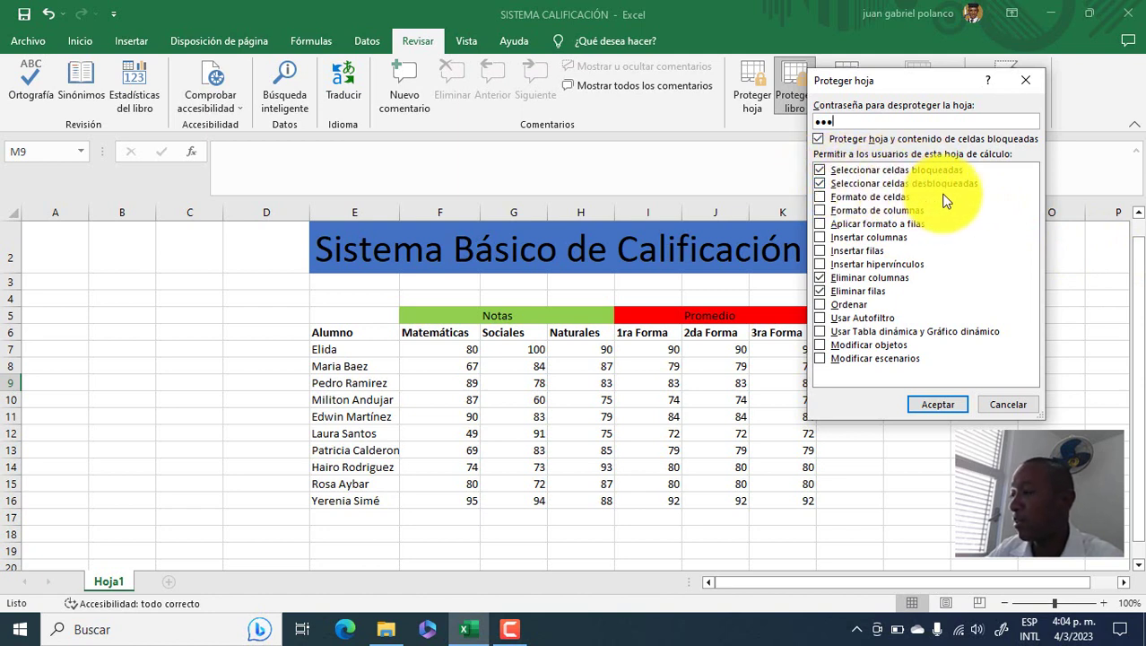
click(819, 290)
click(819, 277)
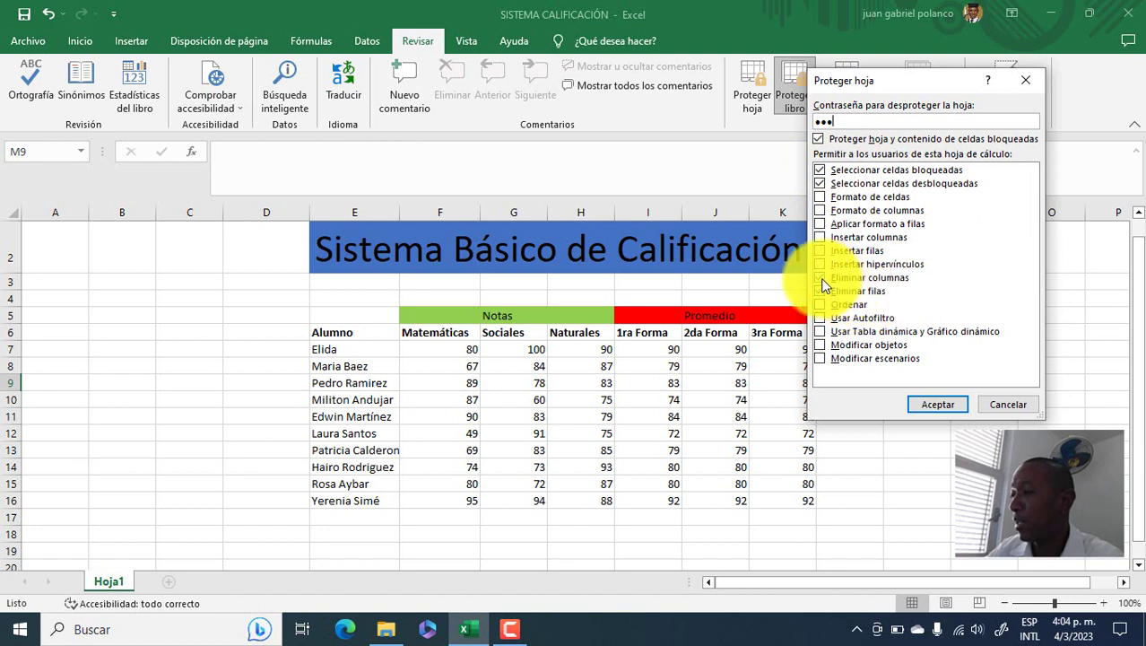
click(852, 291)
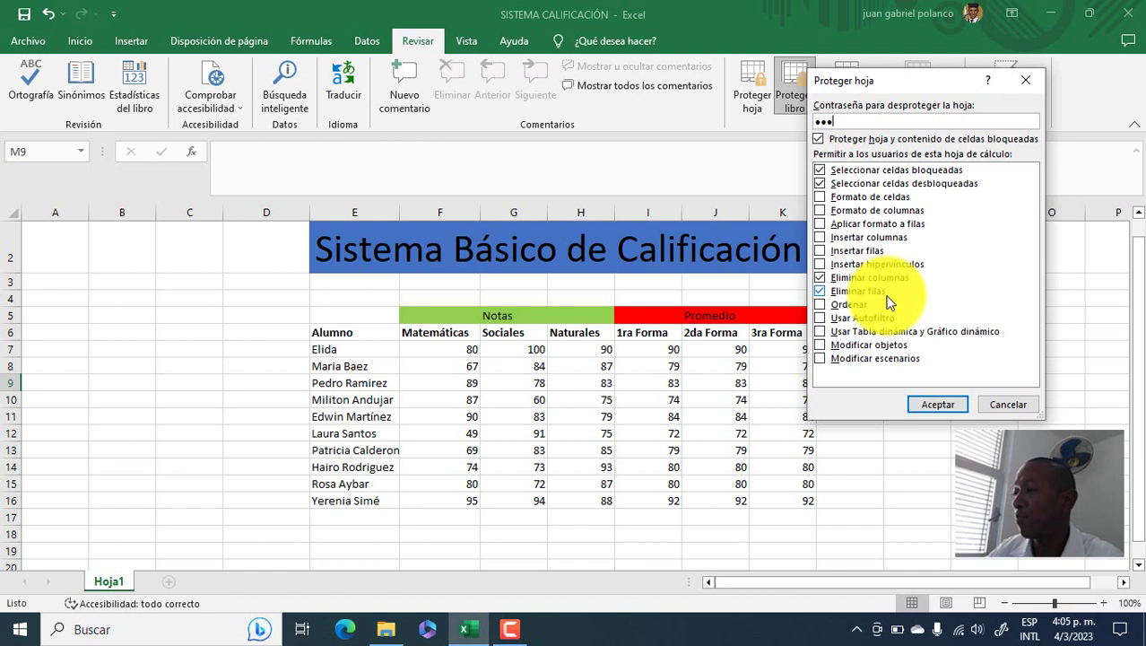
click(819, 277)
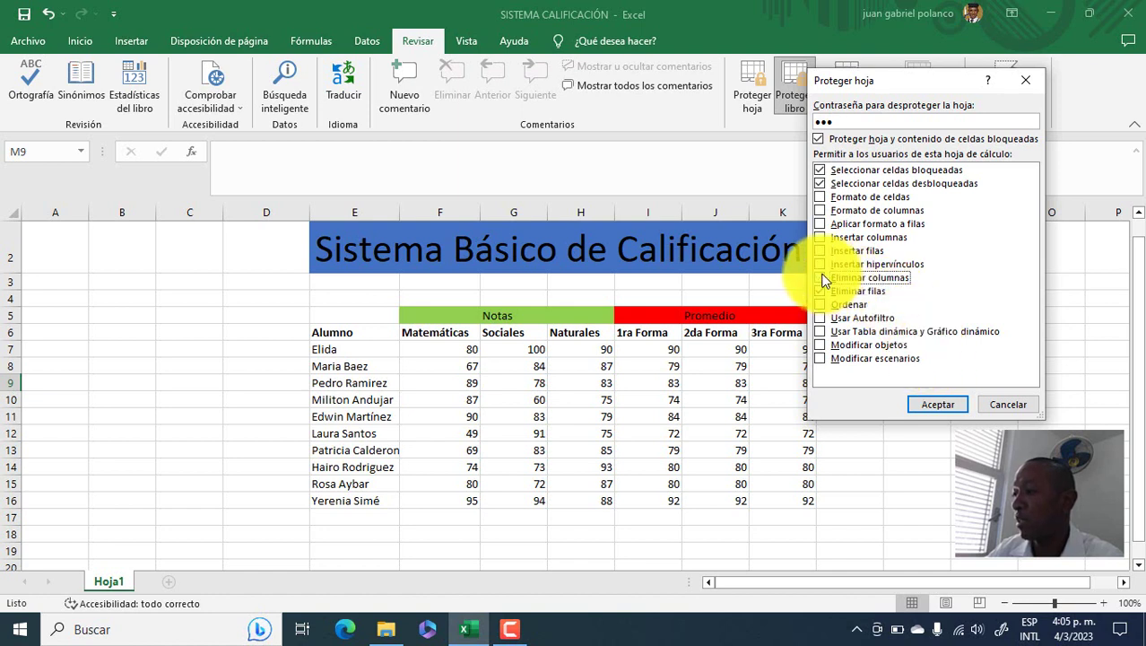
click(819, 291)
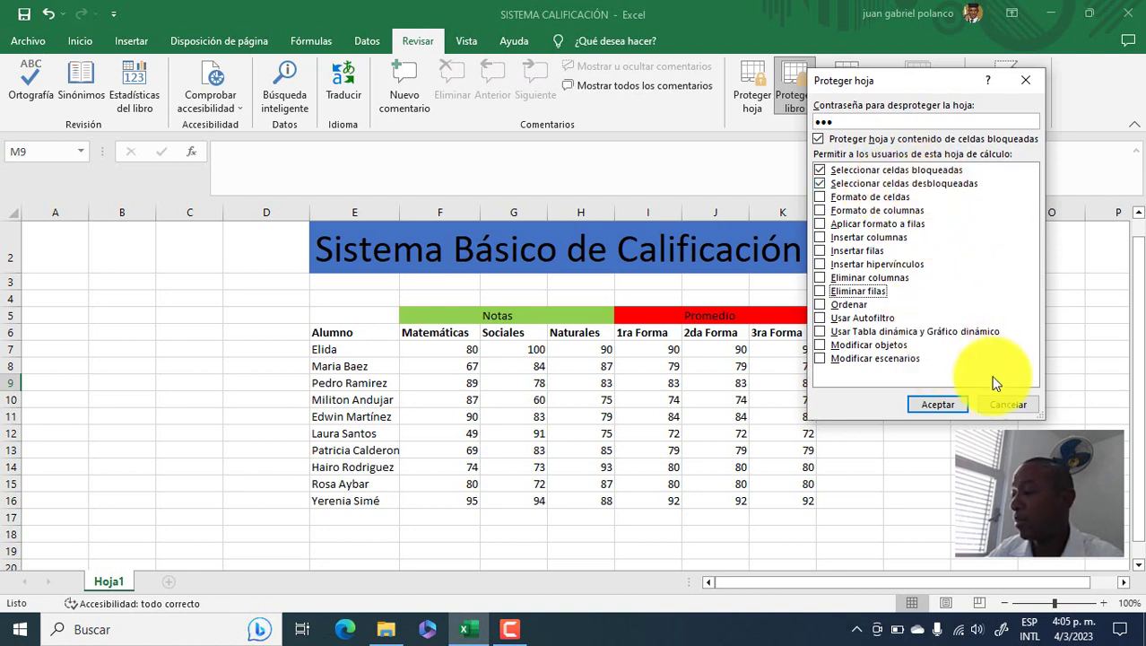
click(945, 396)
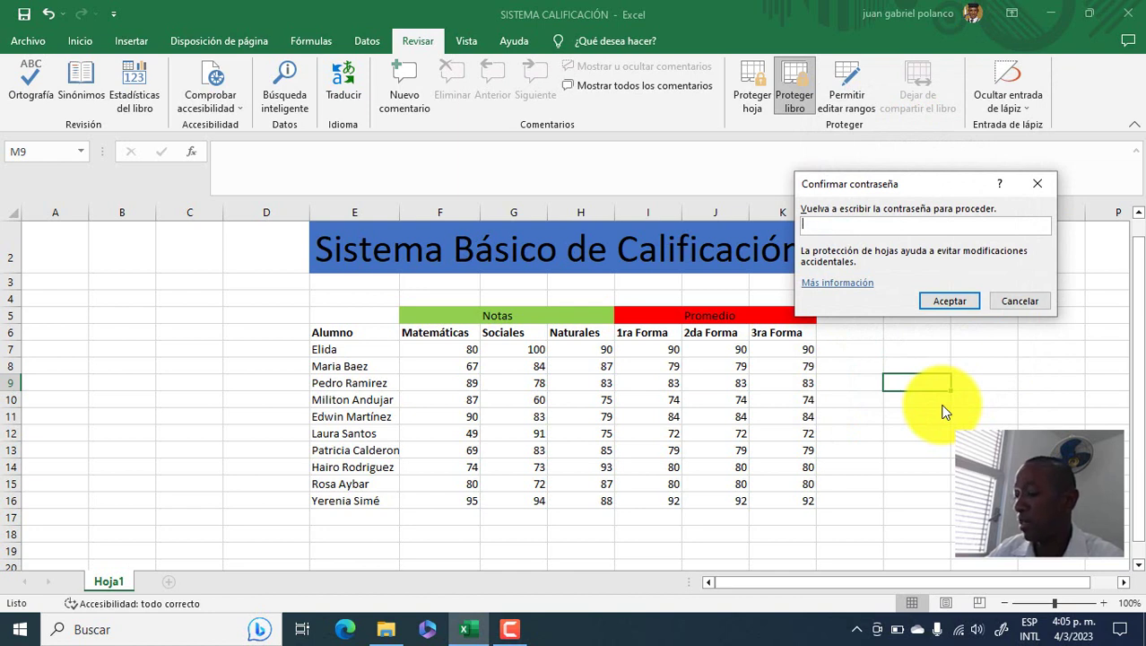
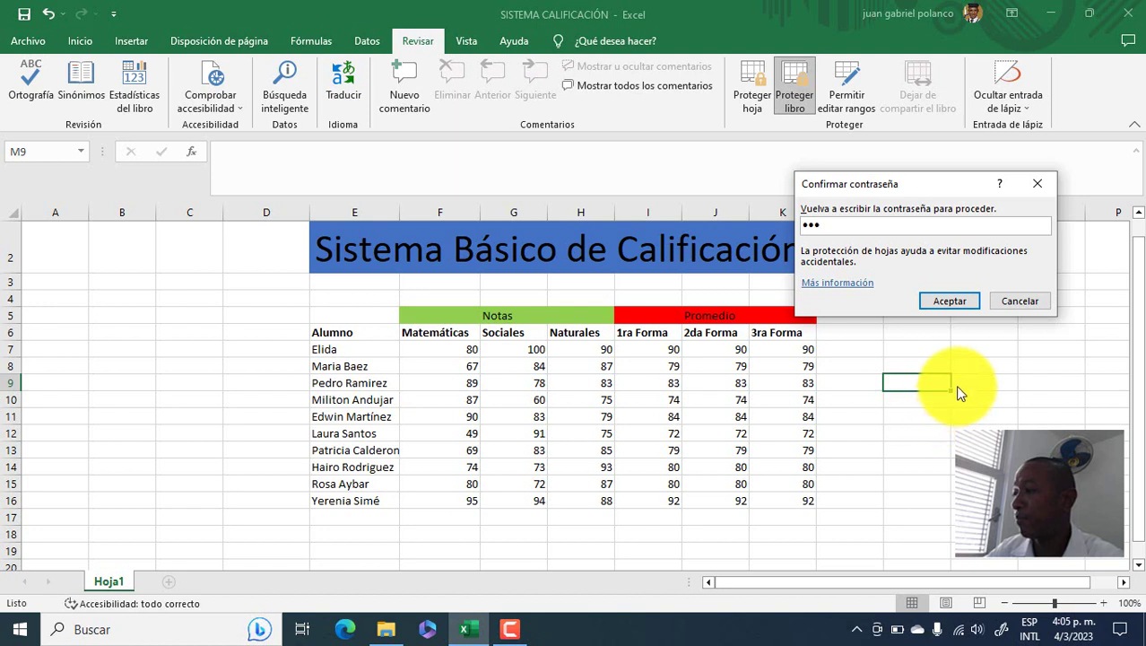
click(946, 300)
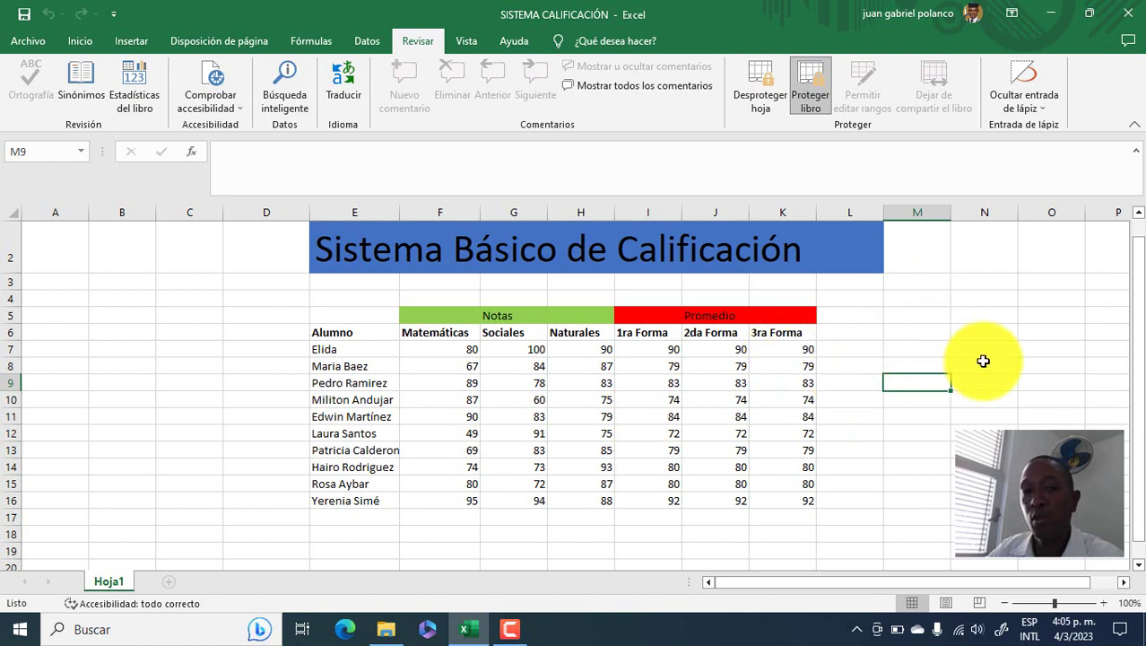
click(795, 350)
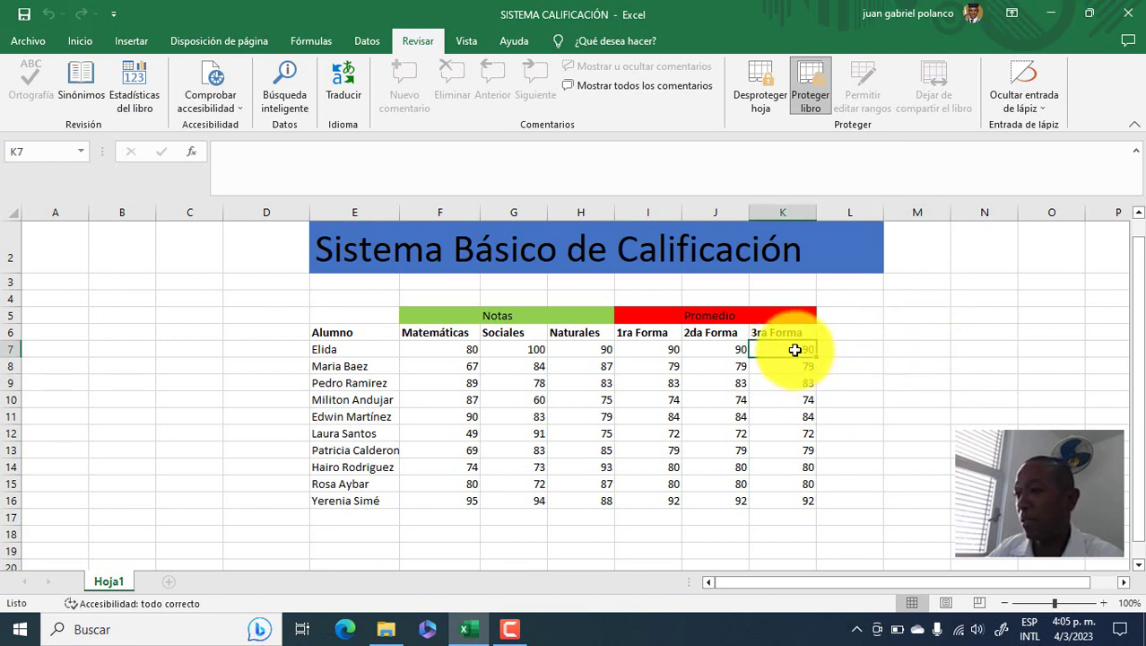
click(731, 348)
click(663, 348)
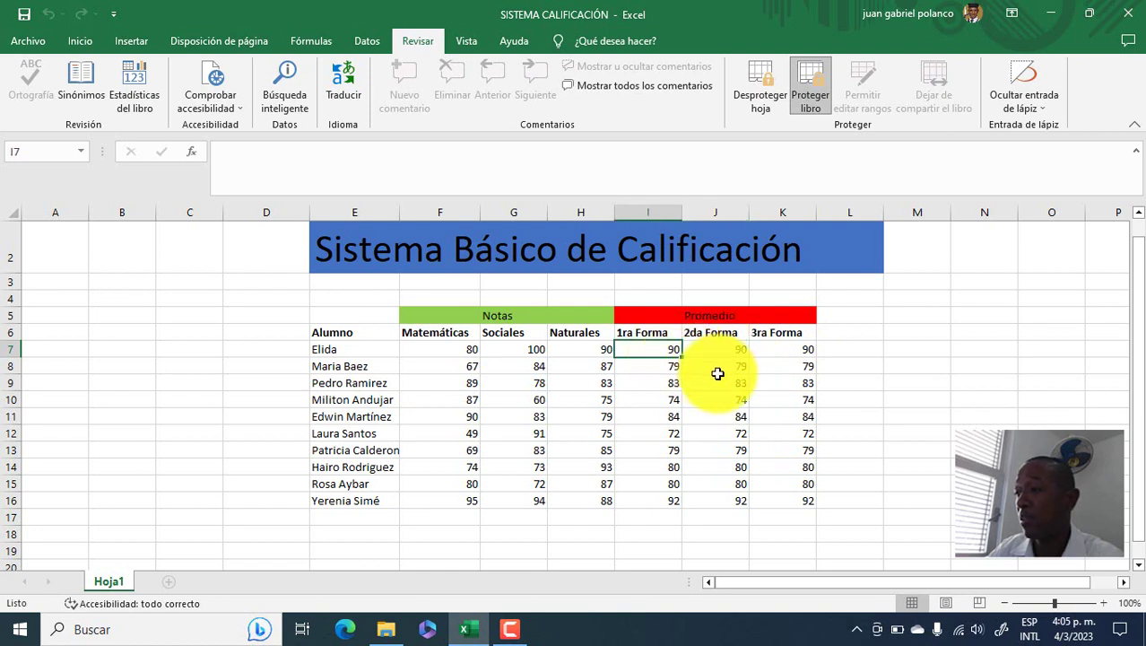
double_click(798, 366)
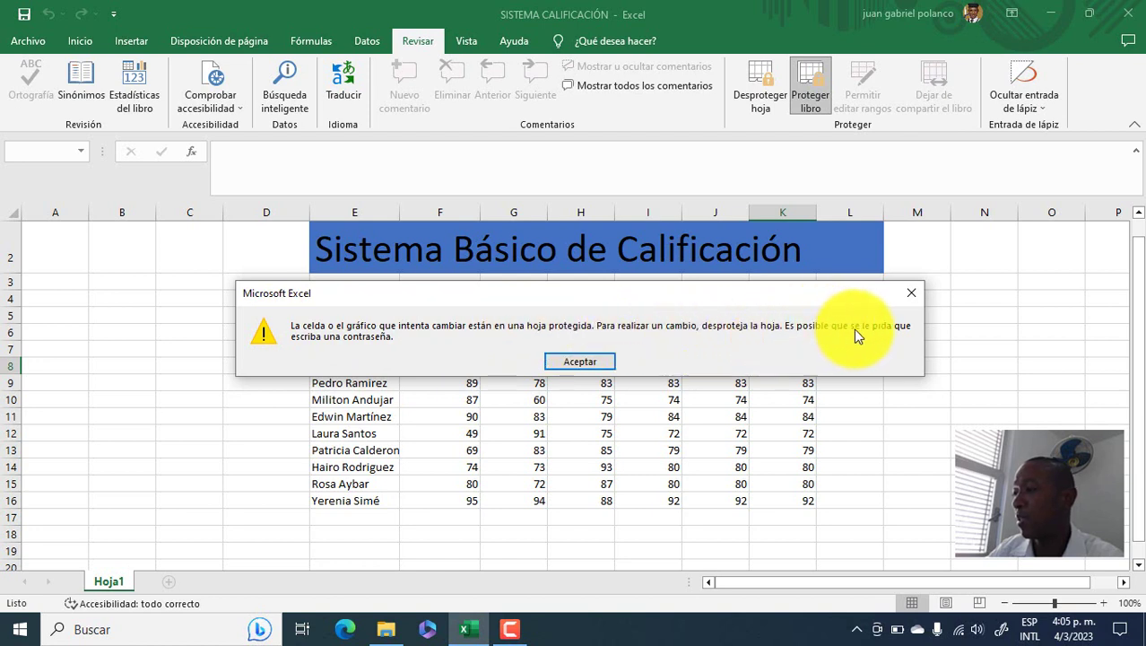
click(911, 294)
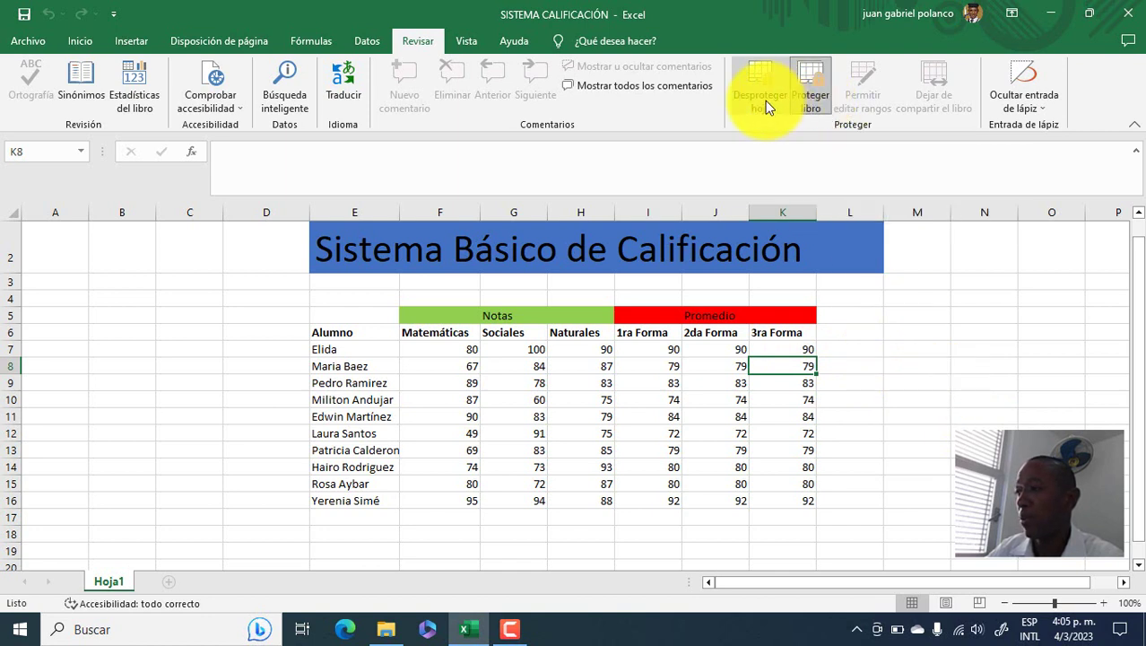
Remove Hoja1's protection by entering its password in Desproteger hoja
click(765, 101)
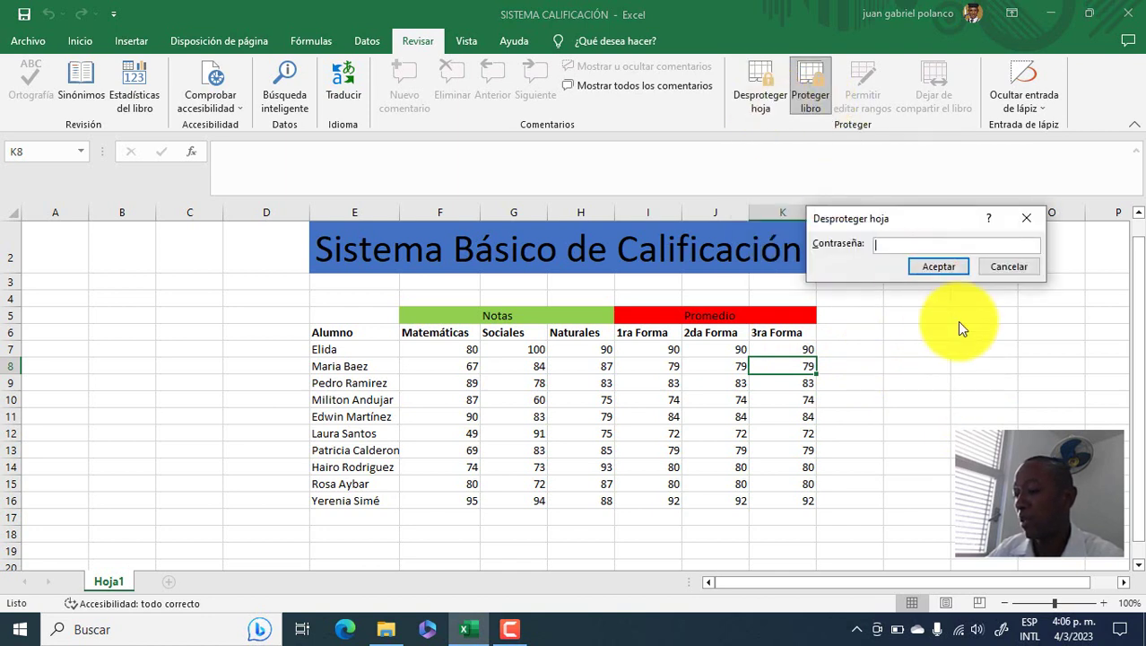
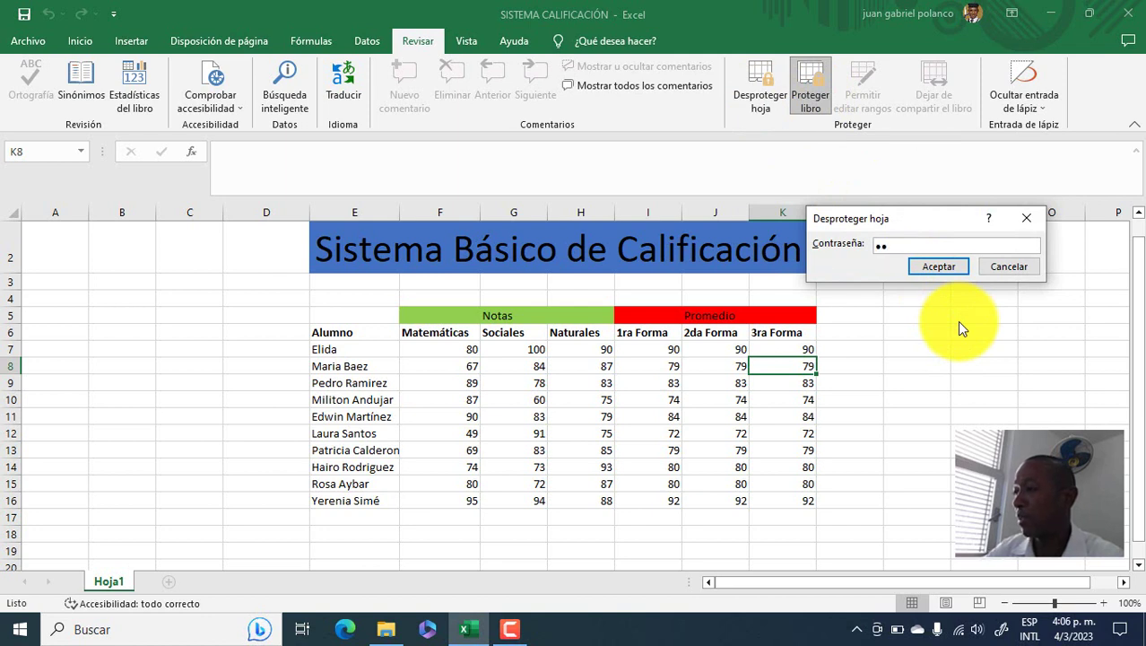
click(939, 266)
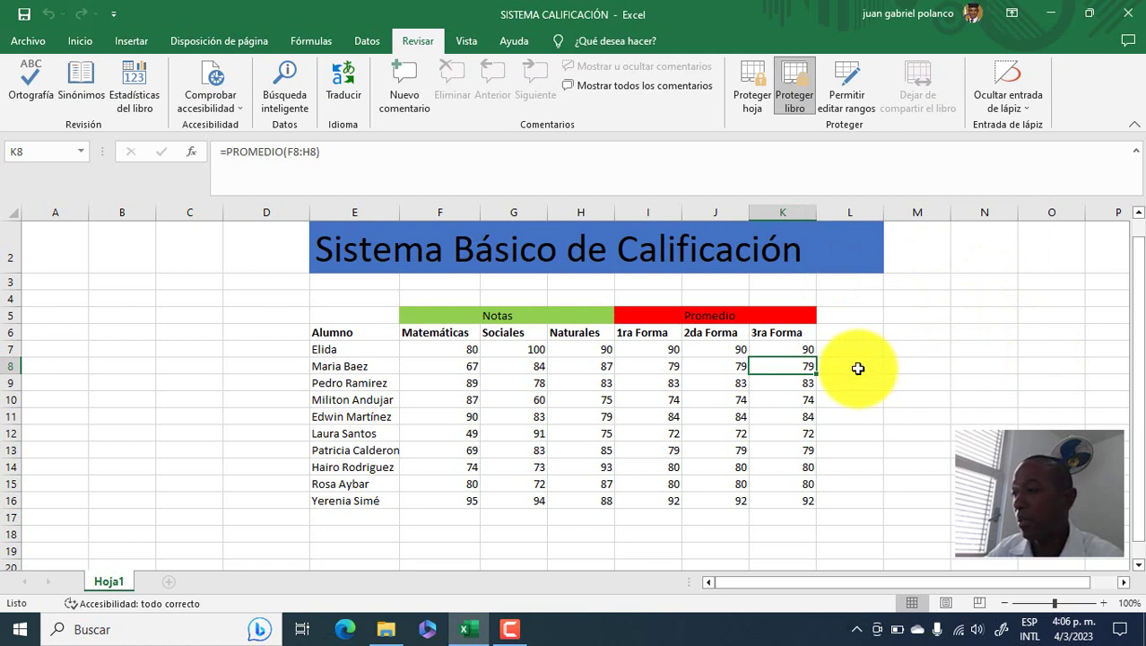
Review the 3ra, 2da and 1ra Forma average formulas in K7, J7 and I7
click(790, 346)
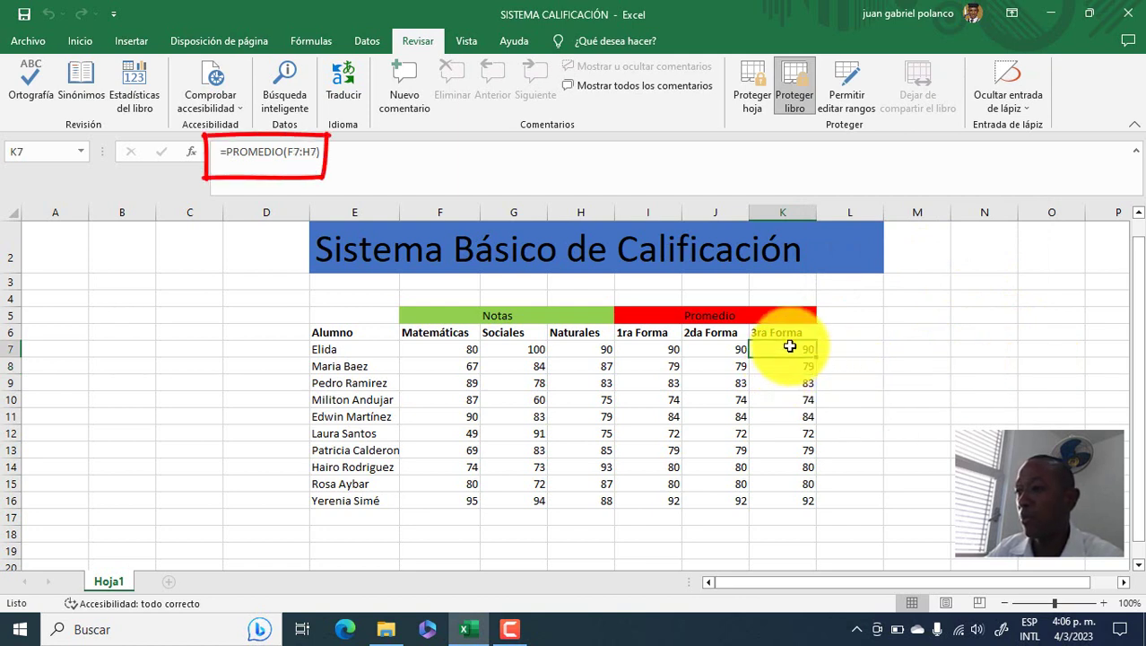
click(728, 350)
click(662, 349)
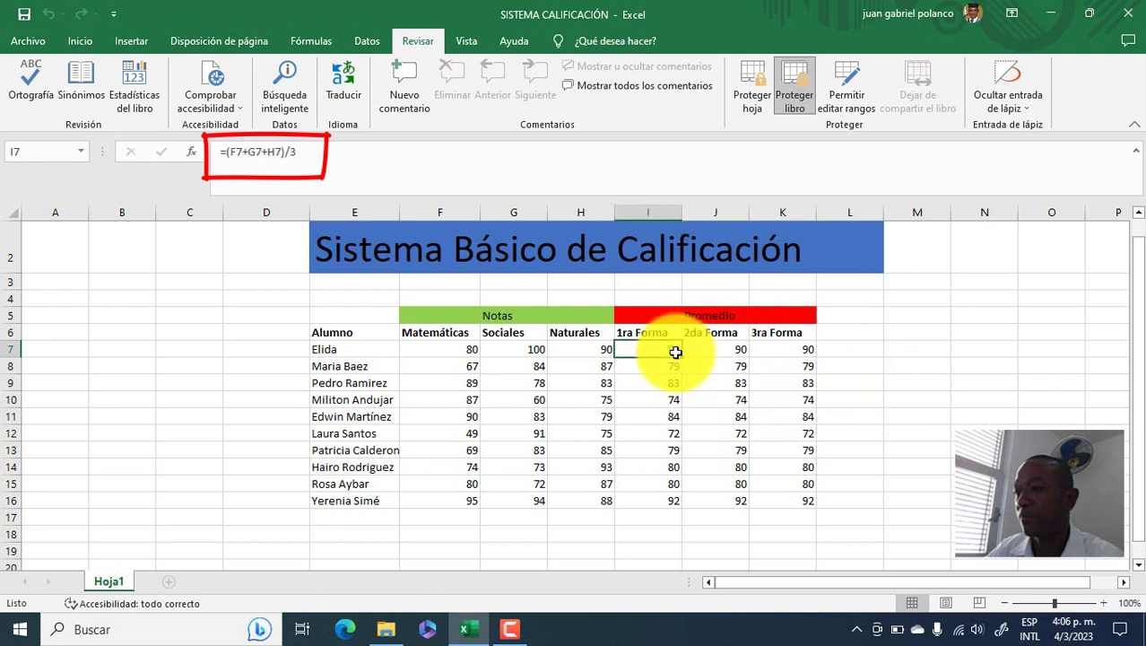
click(922, 408)
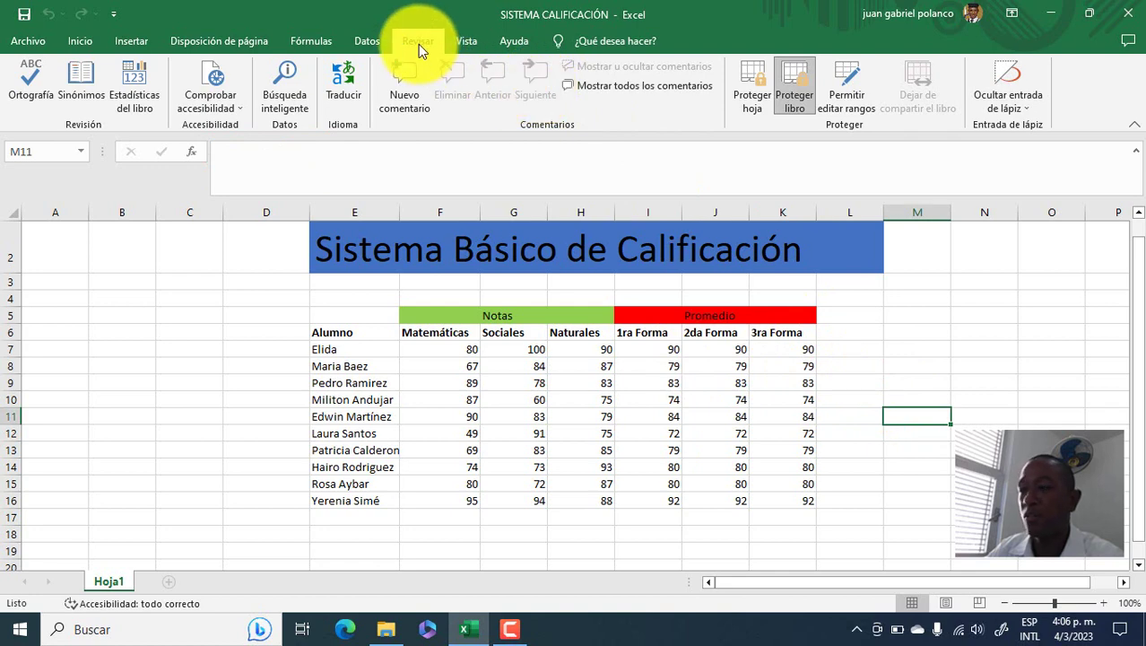
Protect Hoja1 with a password, retyping it in Confirmar contraseña
click(753, 94)
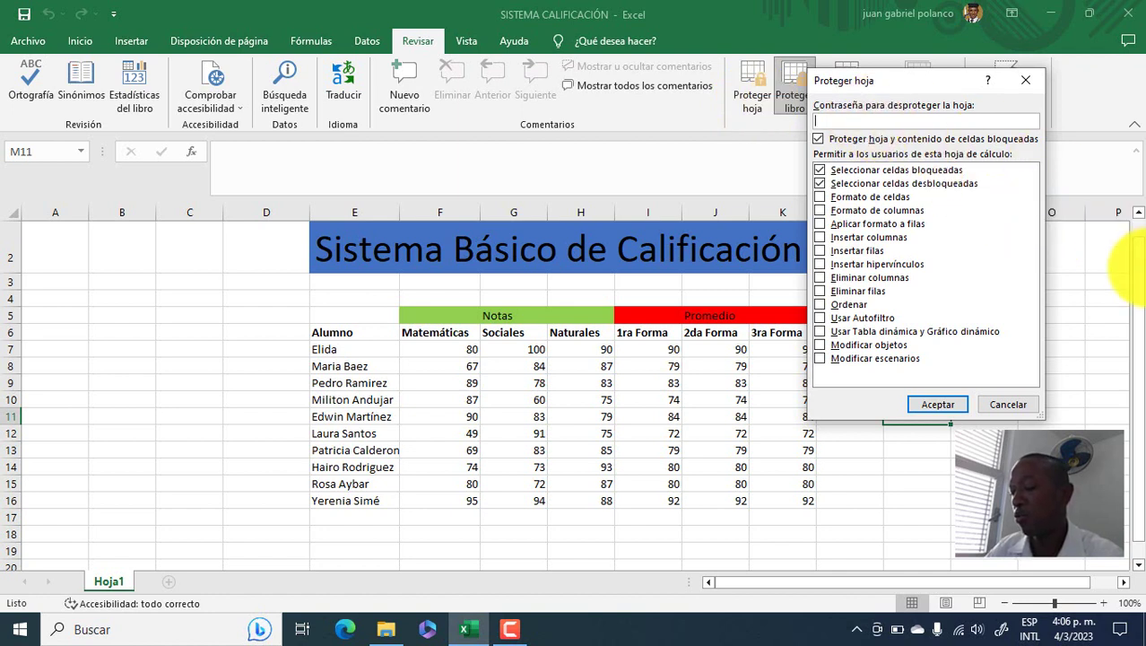
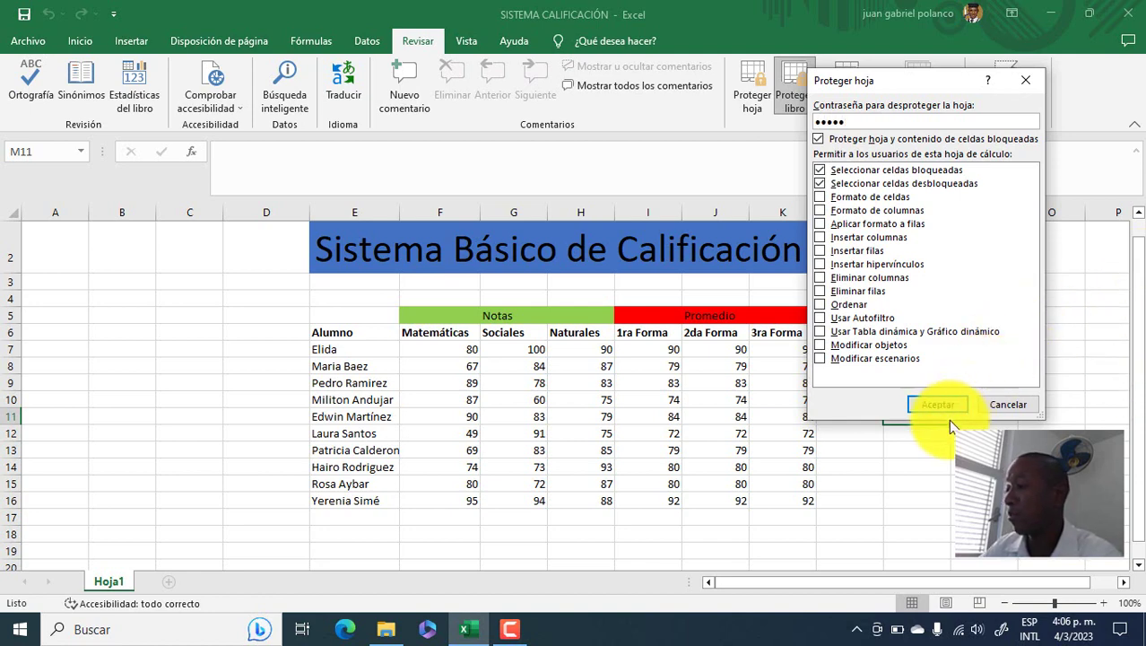
click(946, 405)
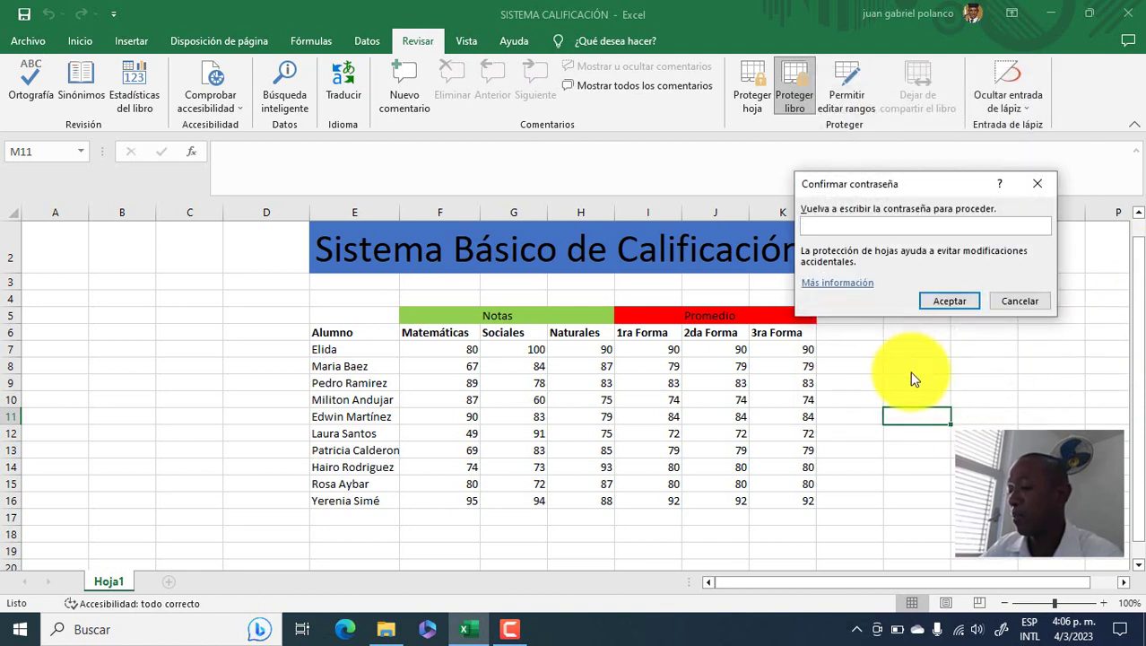
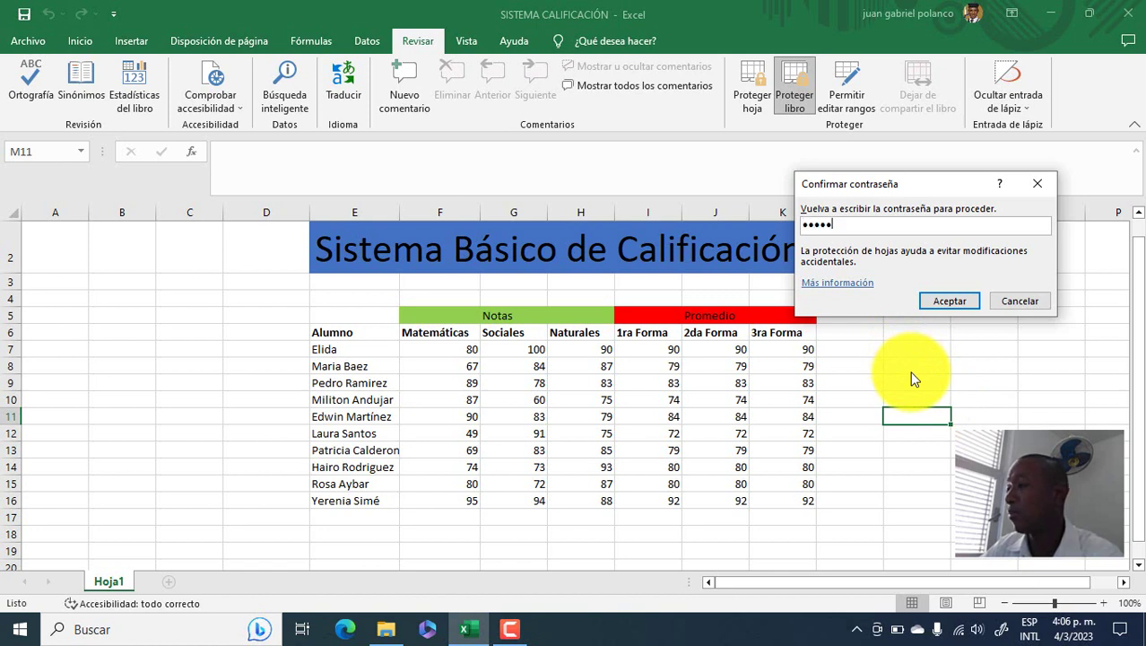
click(960, 303)
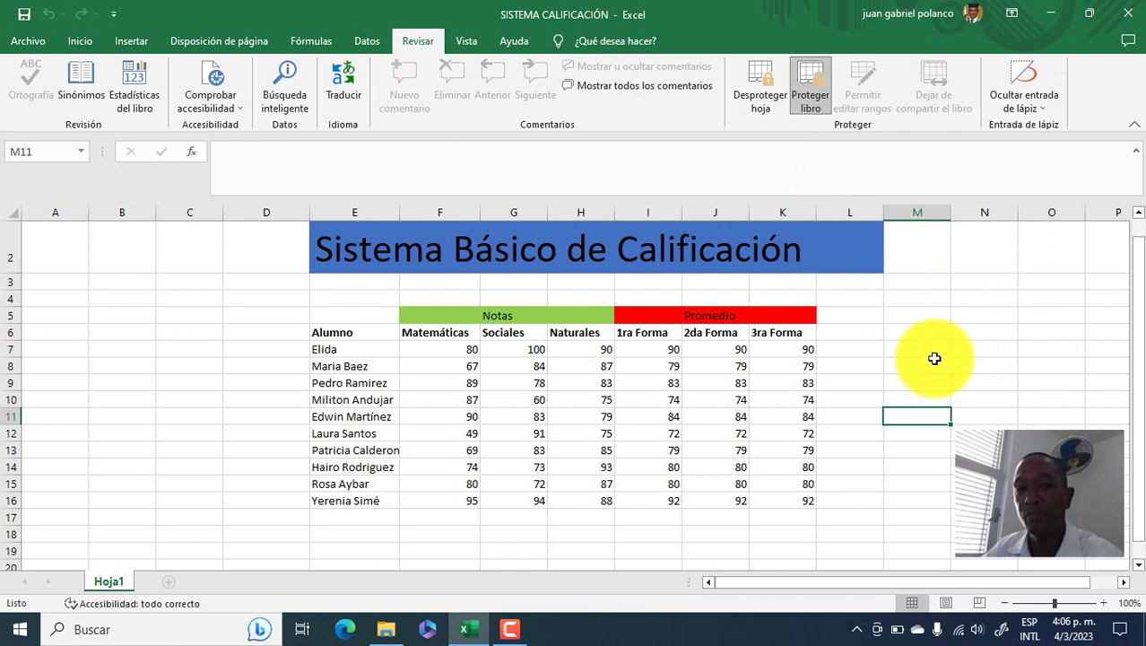
click(794, 355)
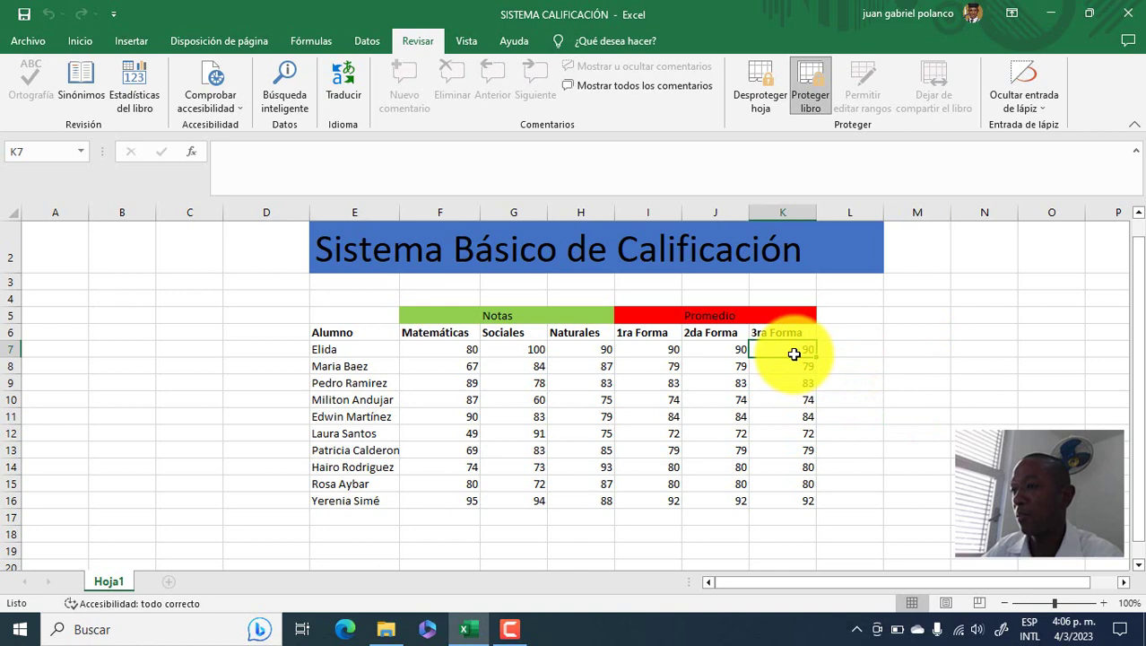
click(713, 350)
click(668, 347)
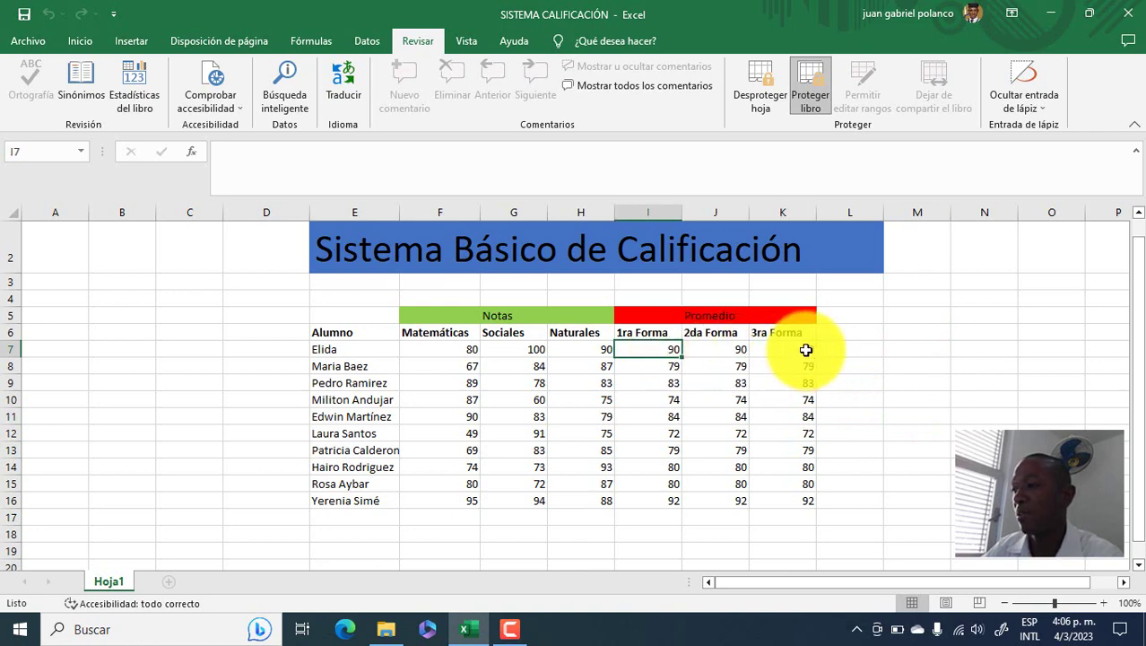
double_click(806, 355)
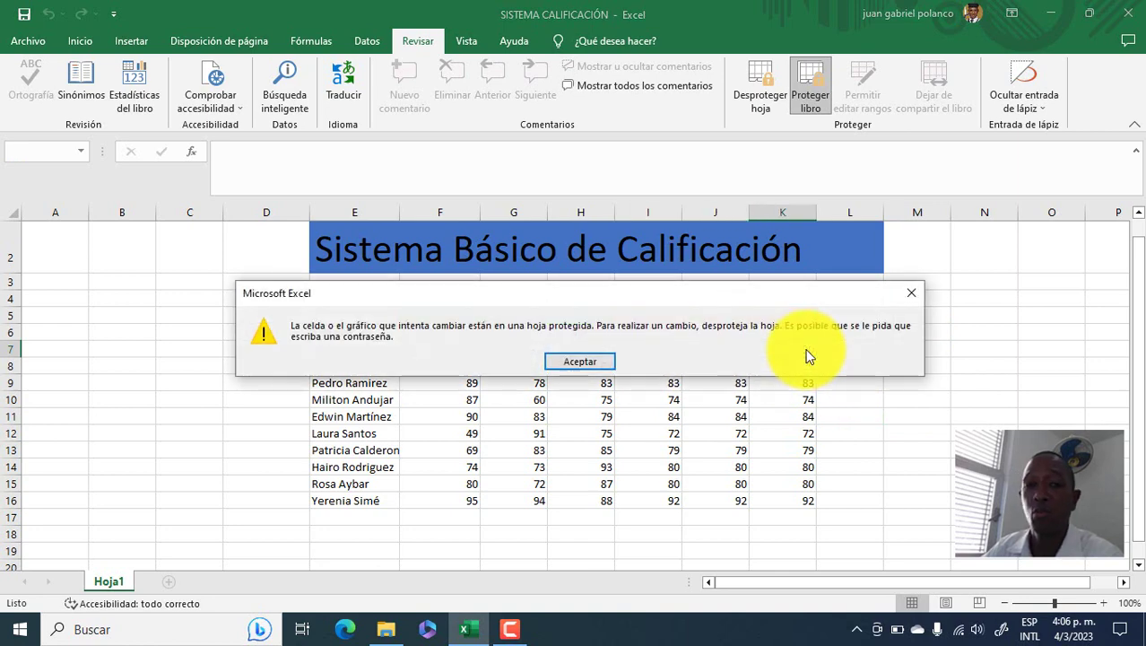
click(908, 296)
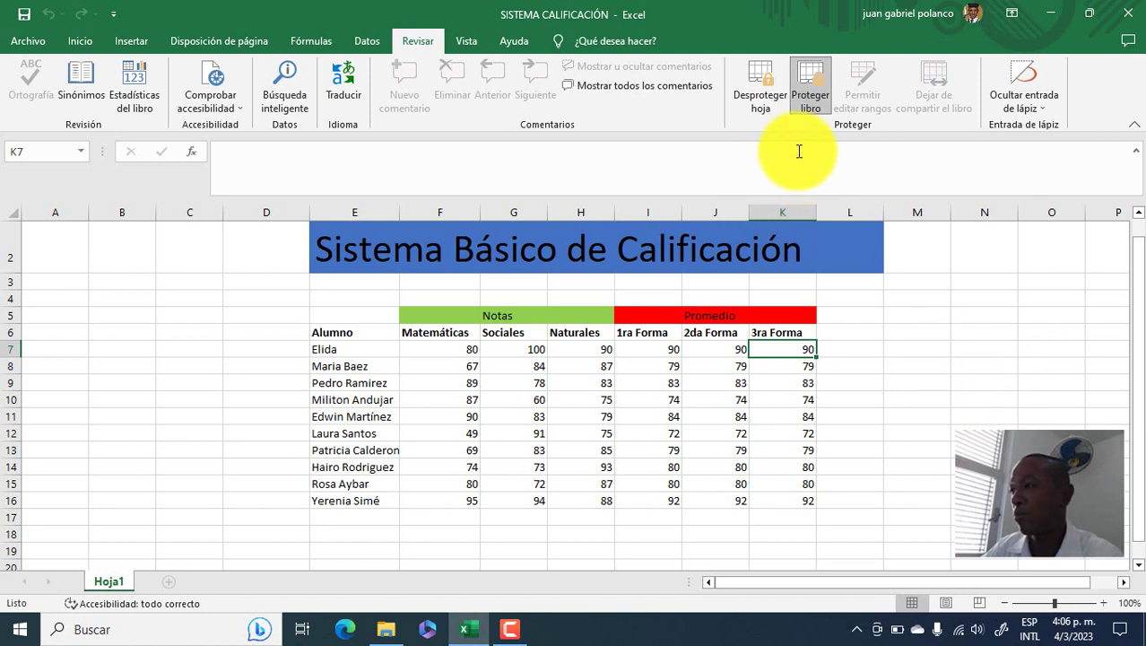
Unprotect Hoja1 with its password and check the 2da and 1ra Forma formulas in J7 and I7
click(760, 100)
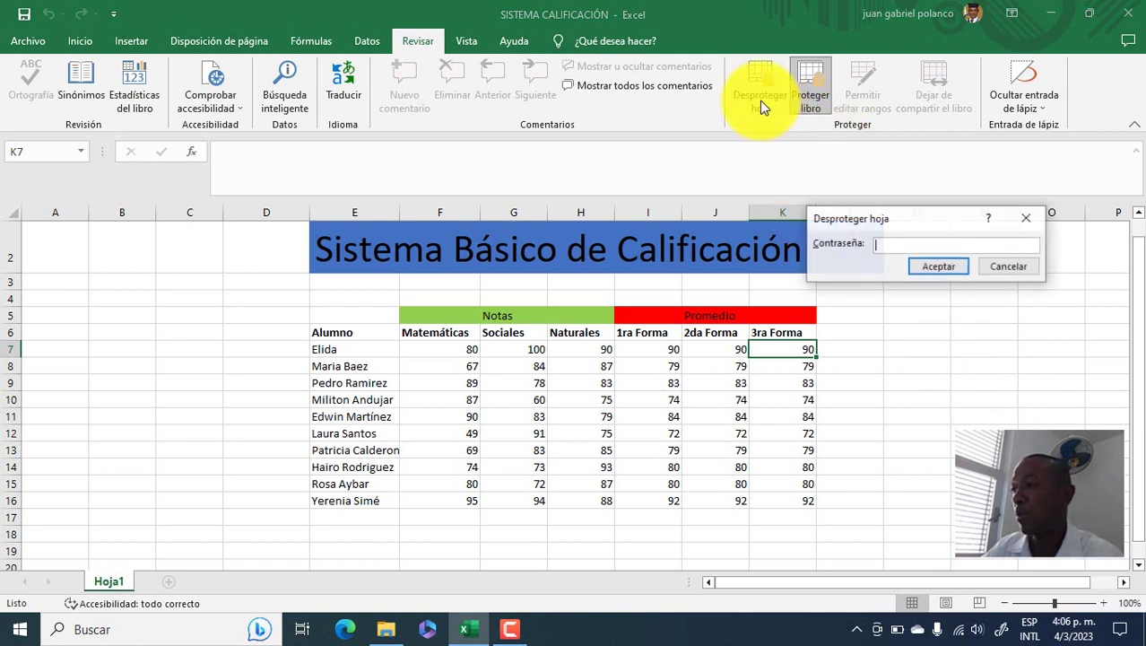
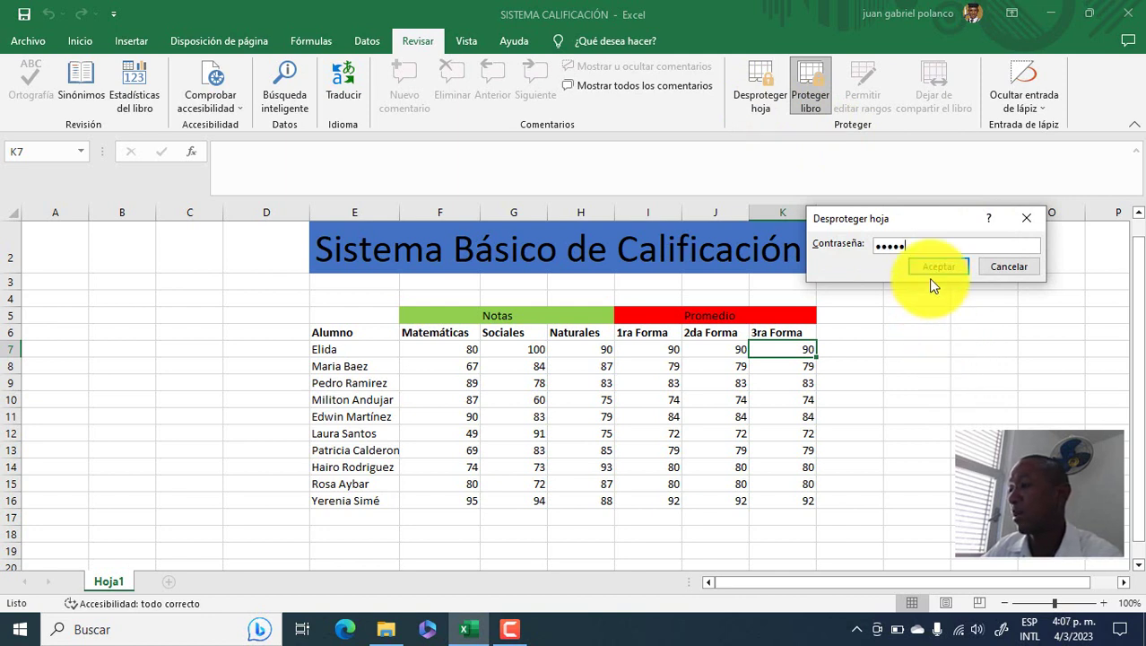
click(929, 267)
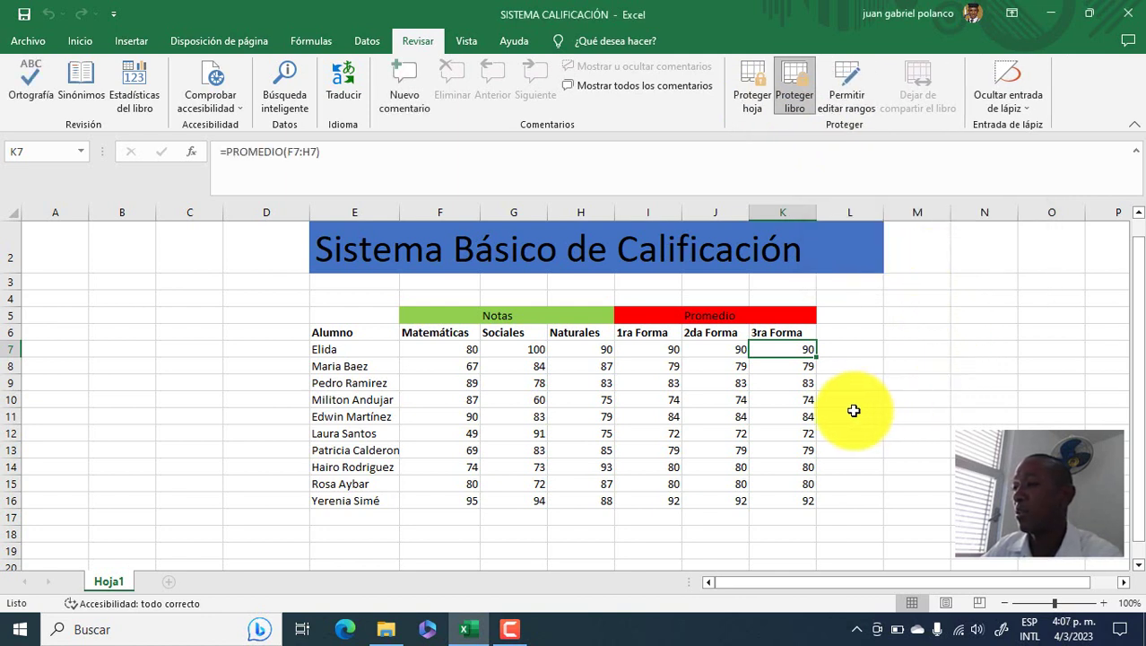
click(708, 348)
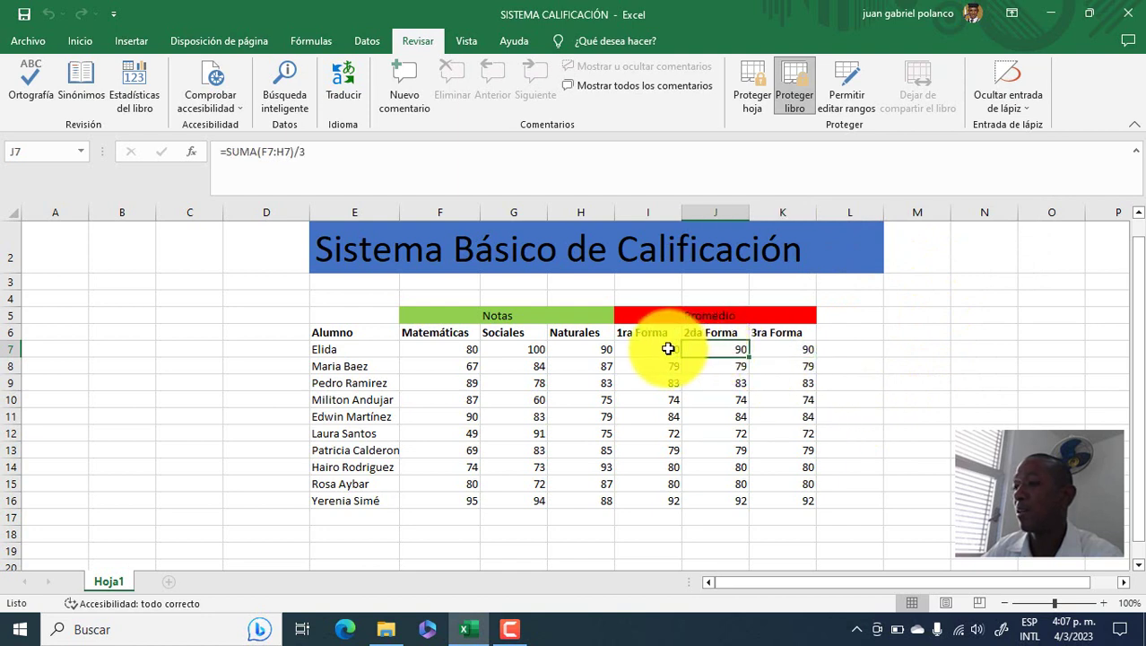
click(669, 348)
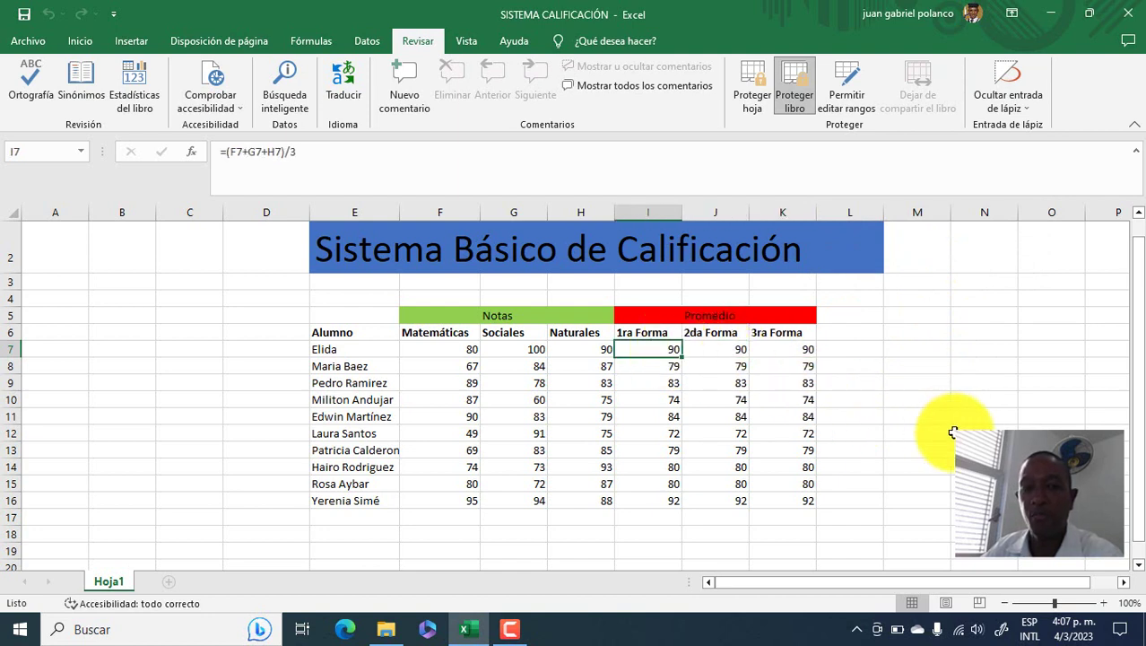